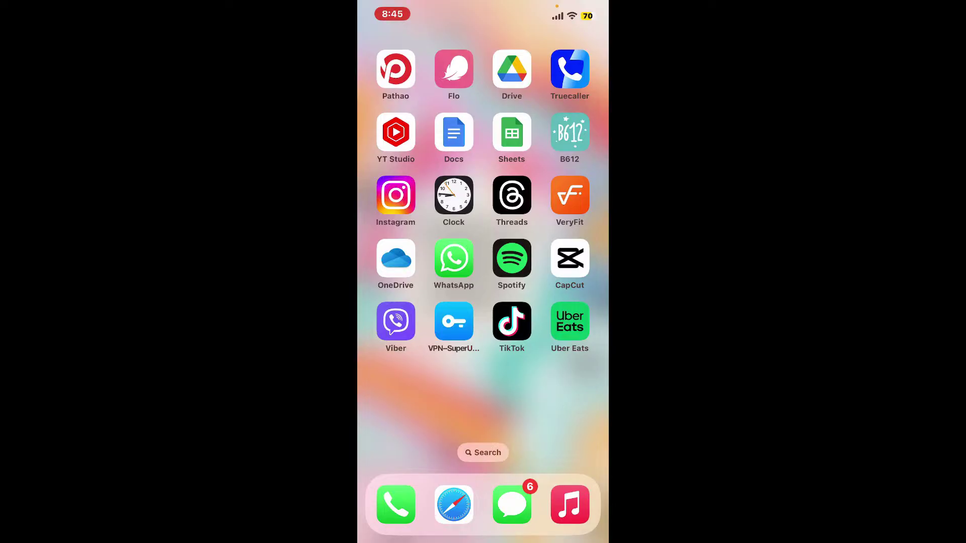
# Swipe to the second Home Screen page where the Lyft app appears.
pyautogui.moveTo(558, 302); pyautogui.dragTo(408, 302)
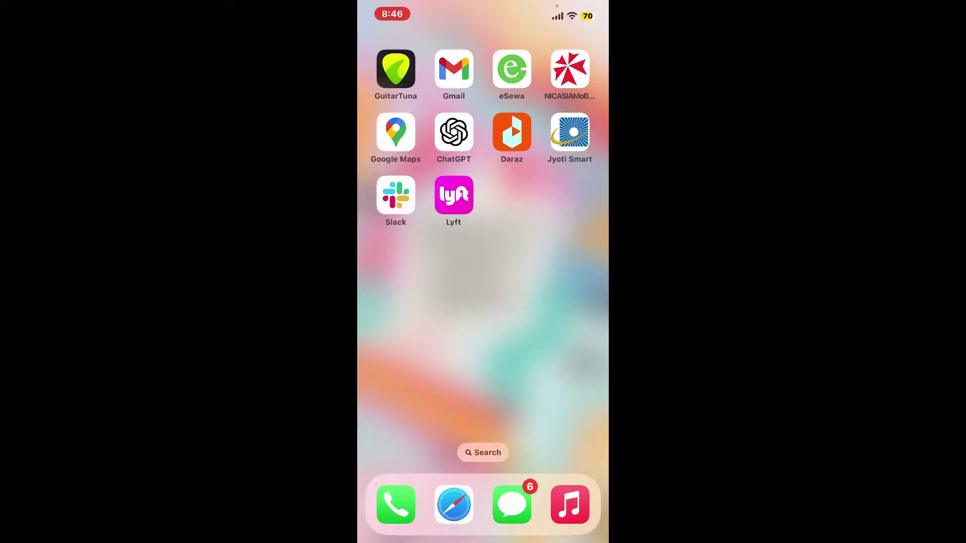
# Launch Lyft, begin sign-up and submit a phone number for a verification code.
pyautogui.click(453, 194)
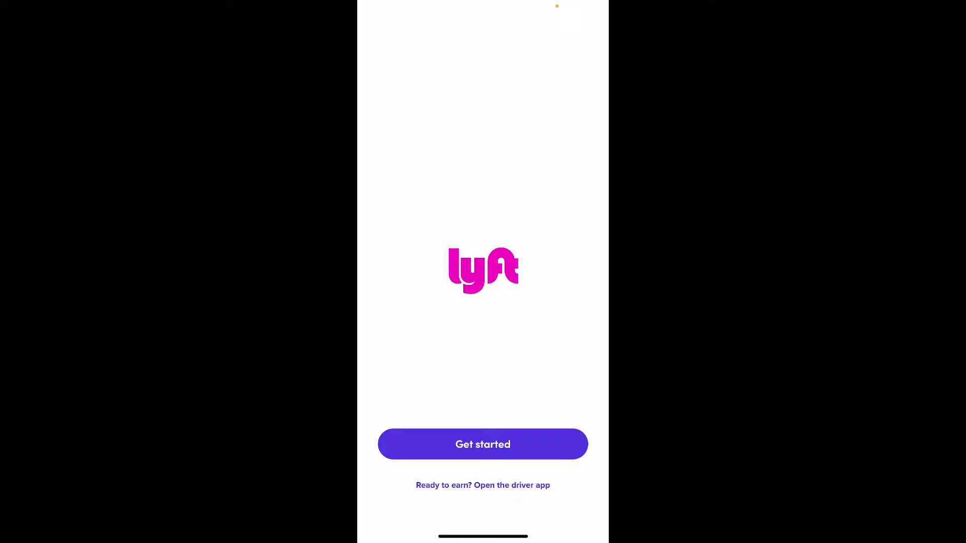
pyautogui.click(484, 444)
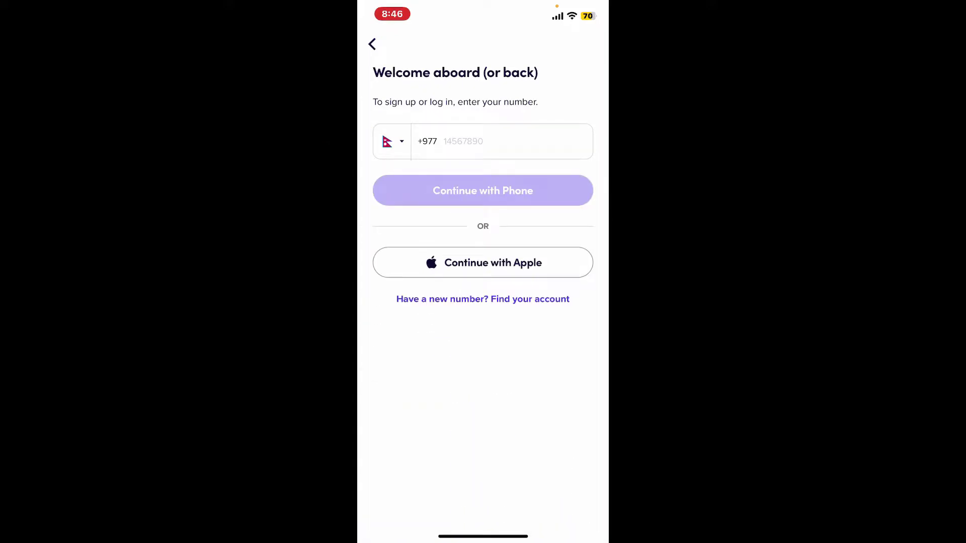
pyautogui.click(502, 140)
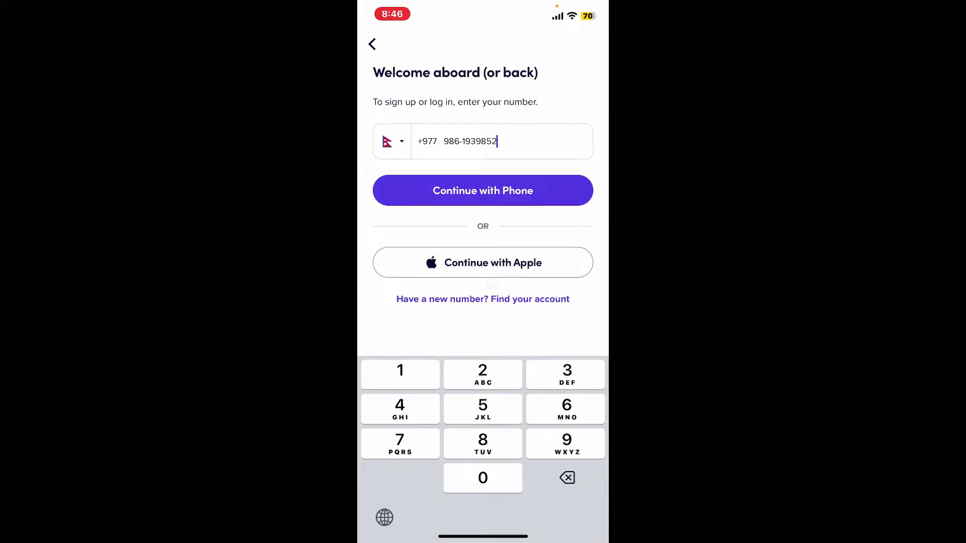
pyautogui.click(483, 190)
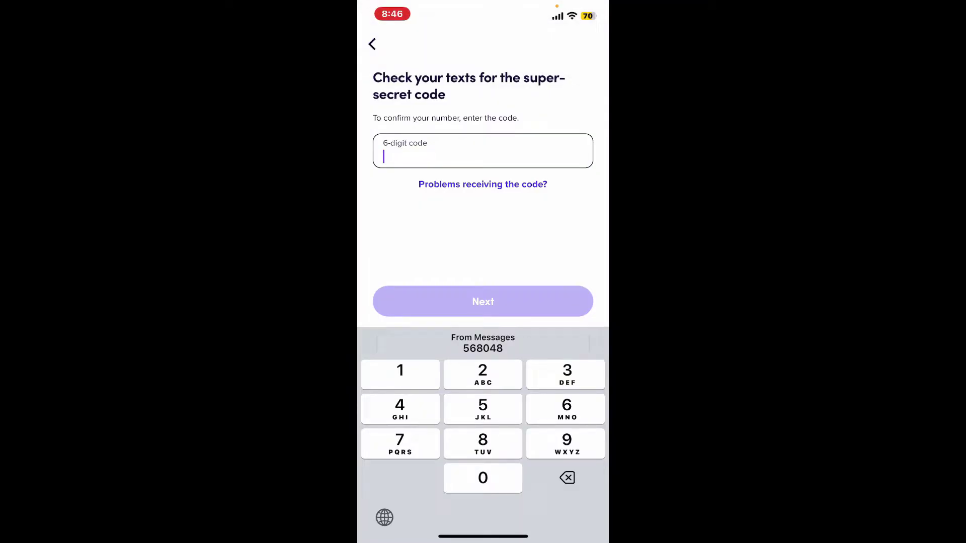
# Autofill the texted code from Messages and enter first name and last name.
pyautogui.click(482, 343)
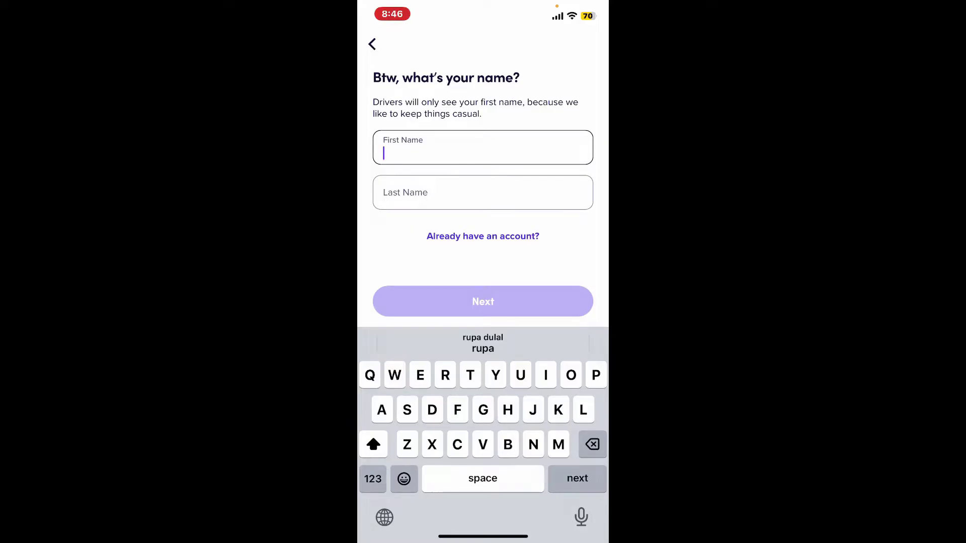
pyautogui.click(483, 192)
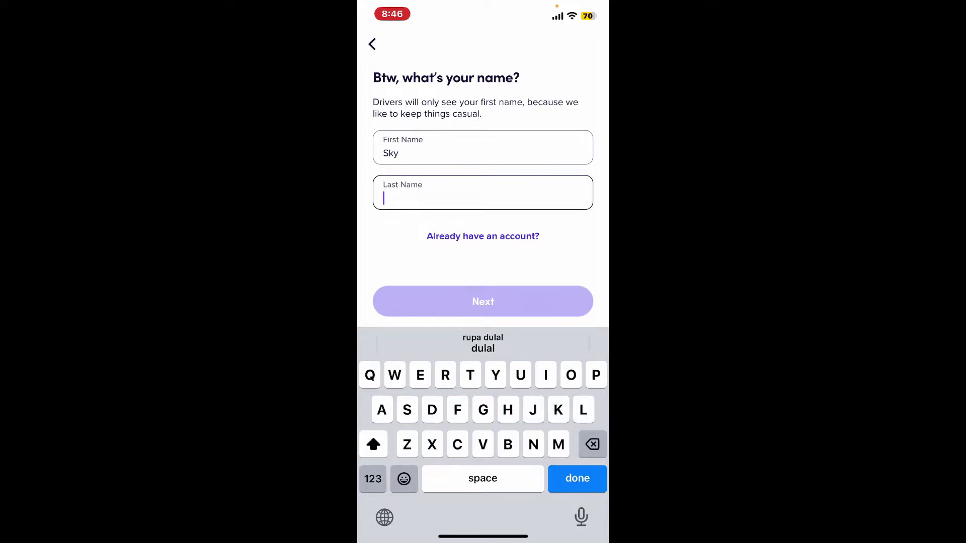
pyautogui.click(444, 373)
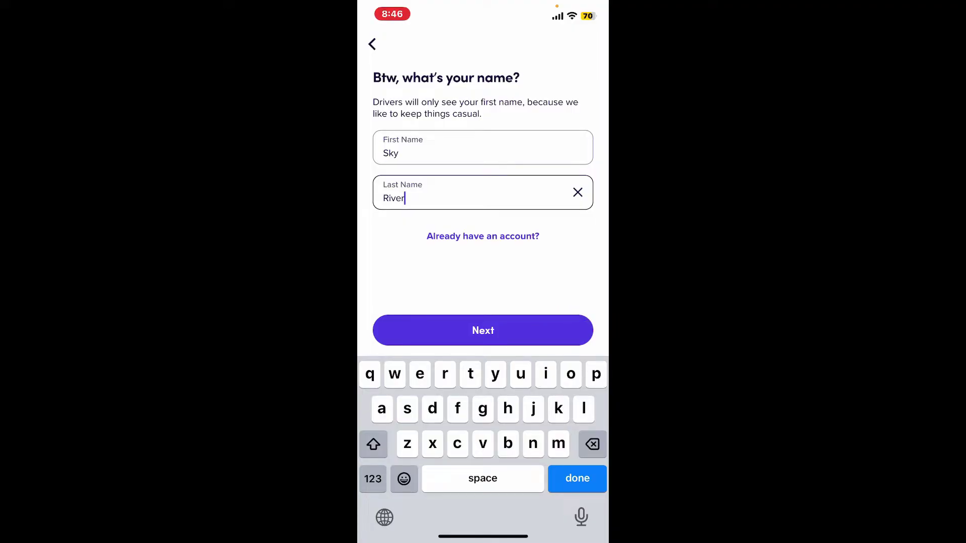
# Submit the rider's name to reach the email screen.
pyautogui.click(483, 329)
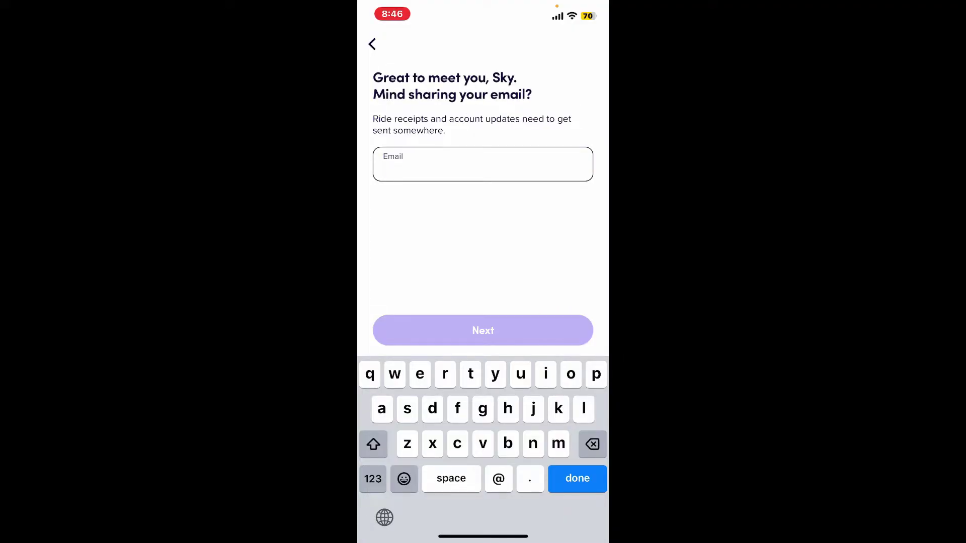
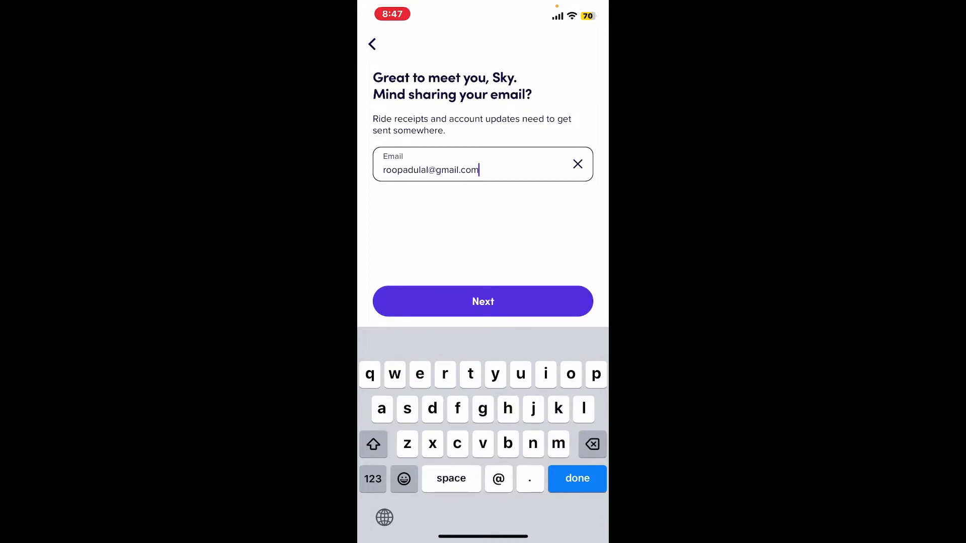
# Submit the email address and agree to Lyft's Terms of Service.
pyautogui.click(483, 300)
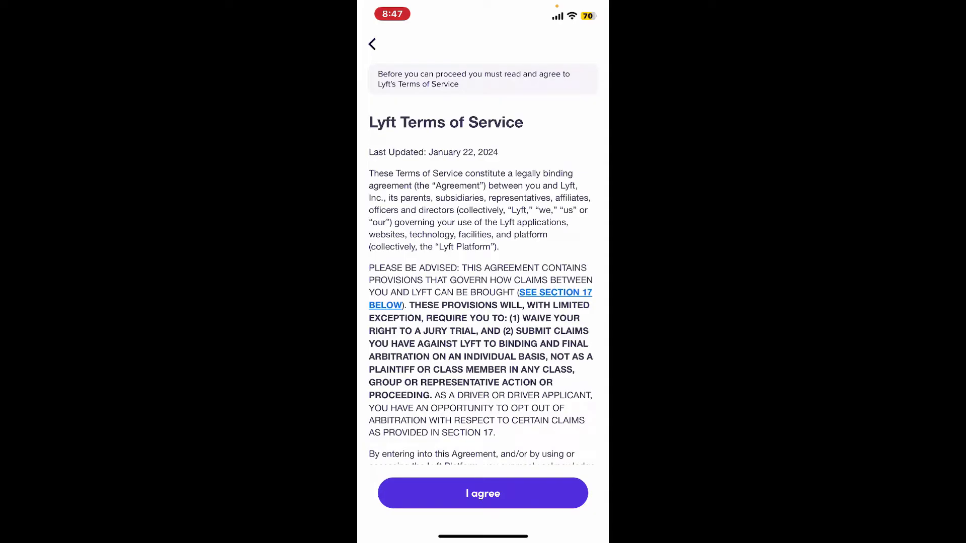
pyautogui.scroll(-5, 483, 301)
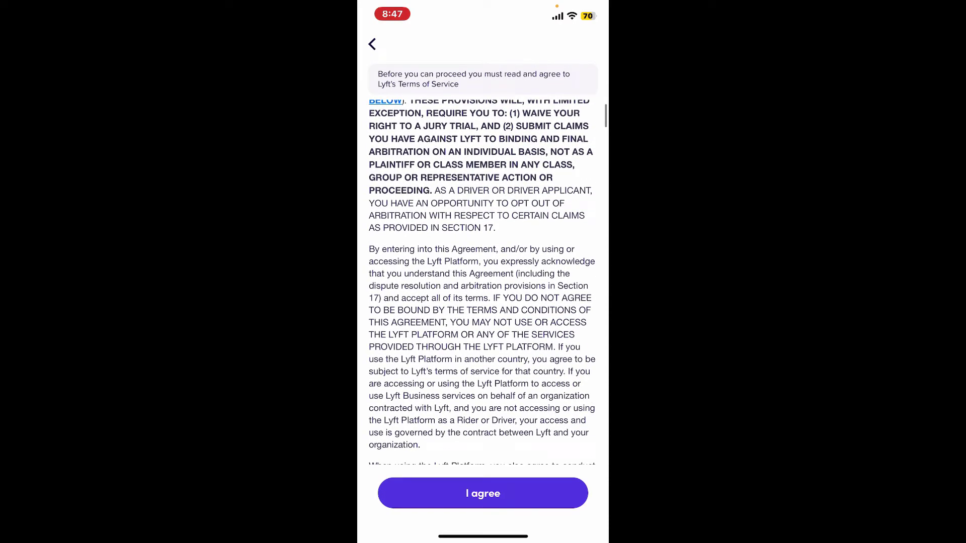
pyautogui.scroll(-5, 484, 303)
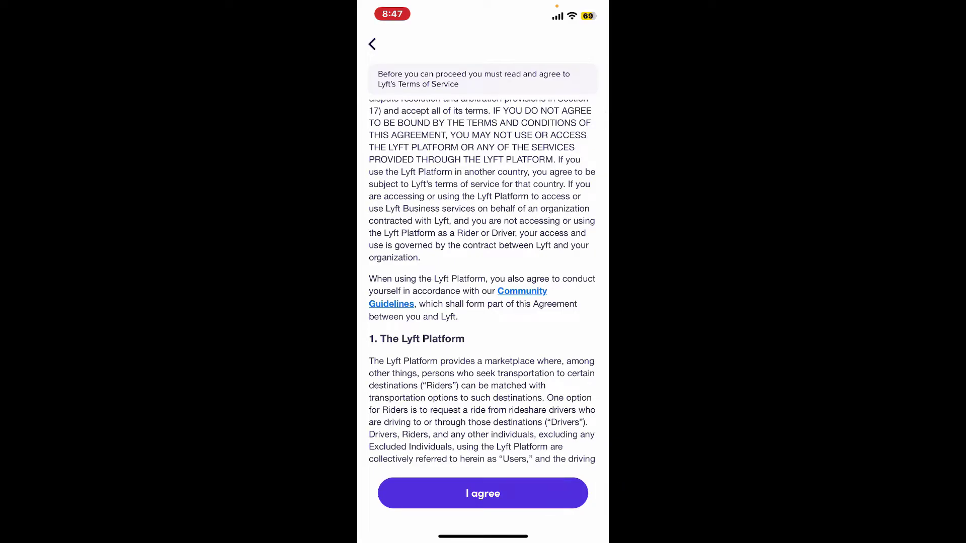
pyautogui.click(483, 492)
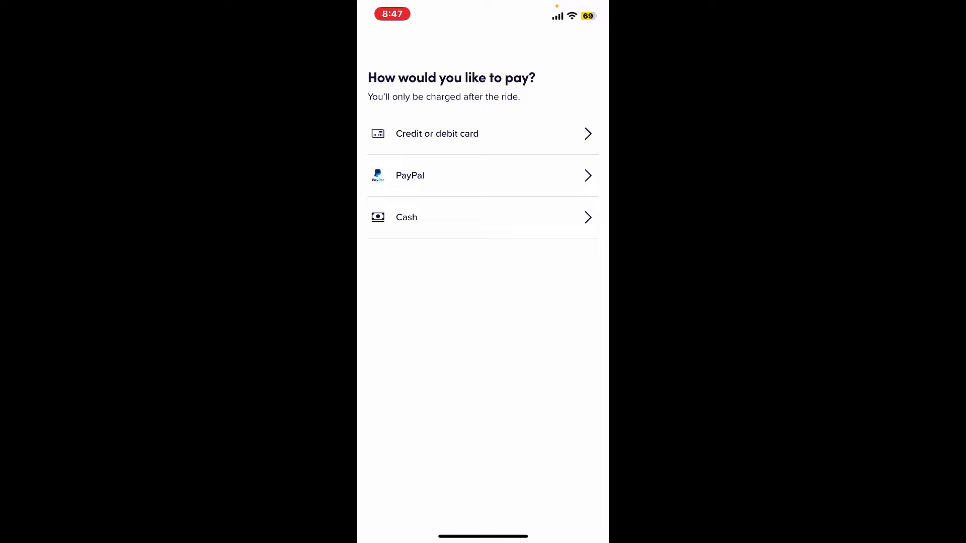
# Choose Credit or debit card as the payment method.
pyautogui.click(484, 134)
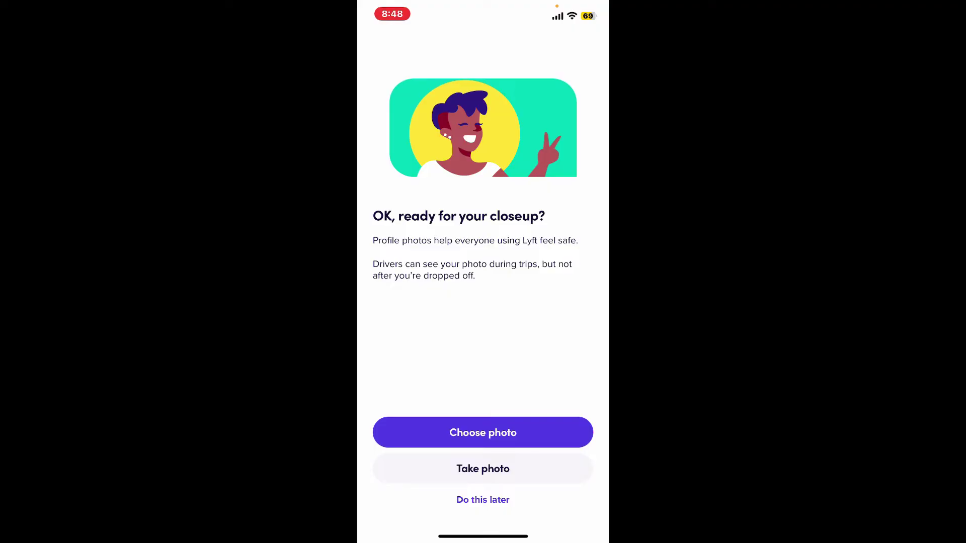
# Add a profile photo from the library and select Woman as the gender.
pyautogui.click(483, 433)
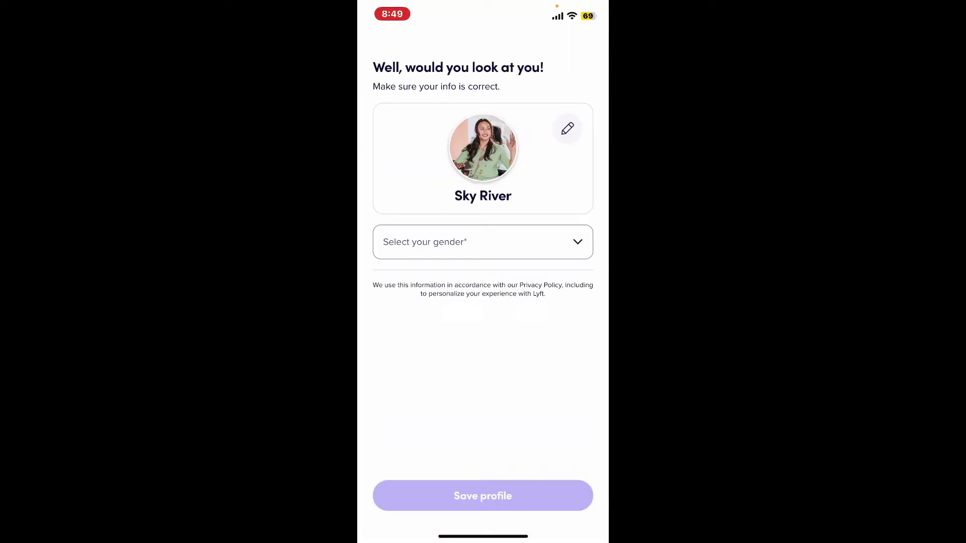
pyautogui.click(482, 242)
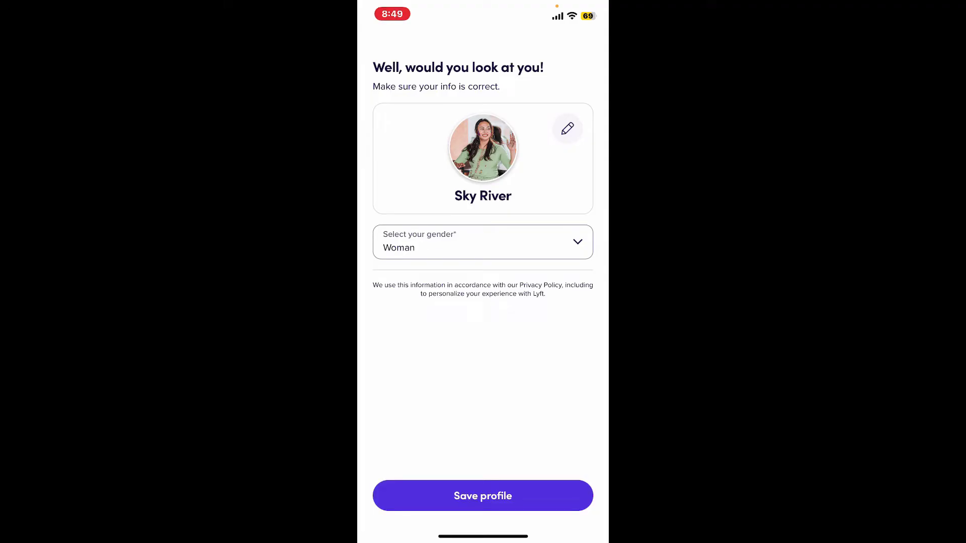
# Save the completed profile to finish signing up.
pyautogui.click(482, 496)
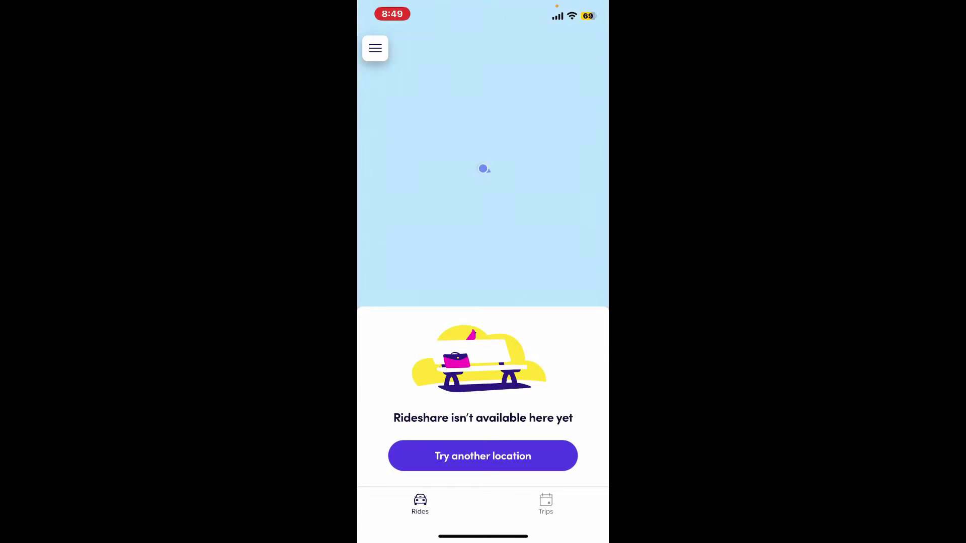